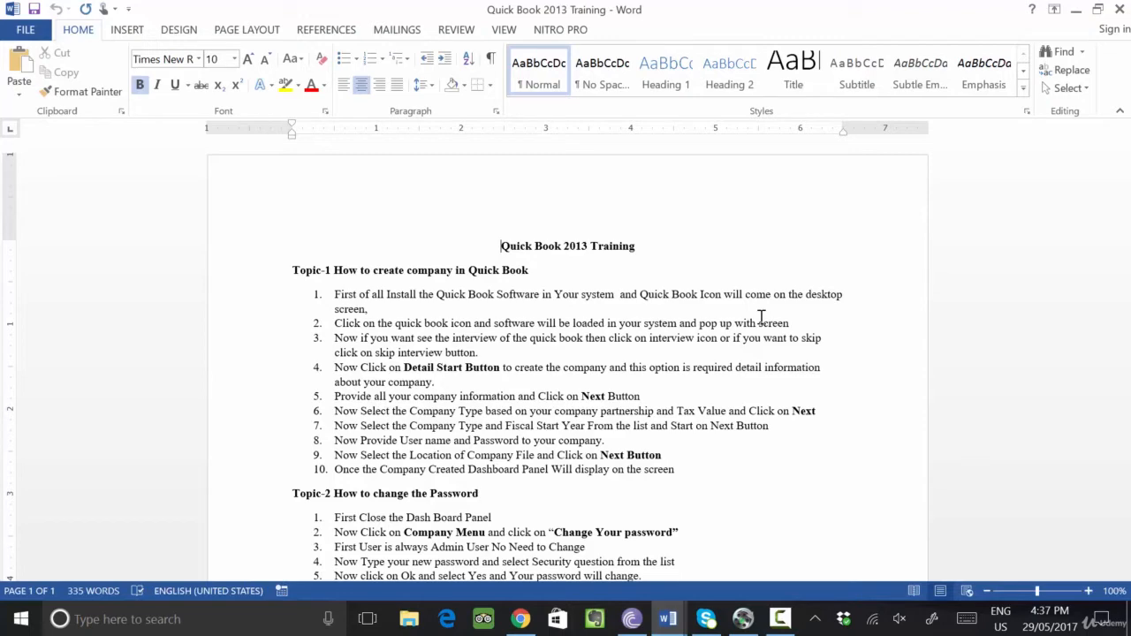
Turn on Track Changes for the document
key("ctrl+a")
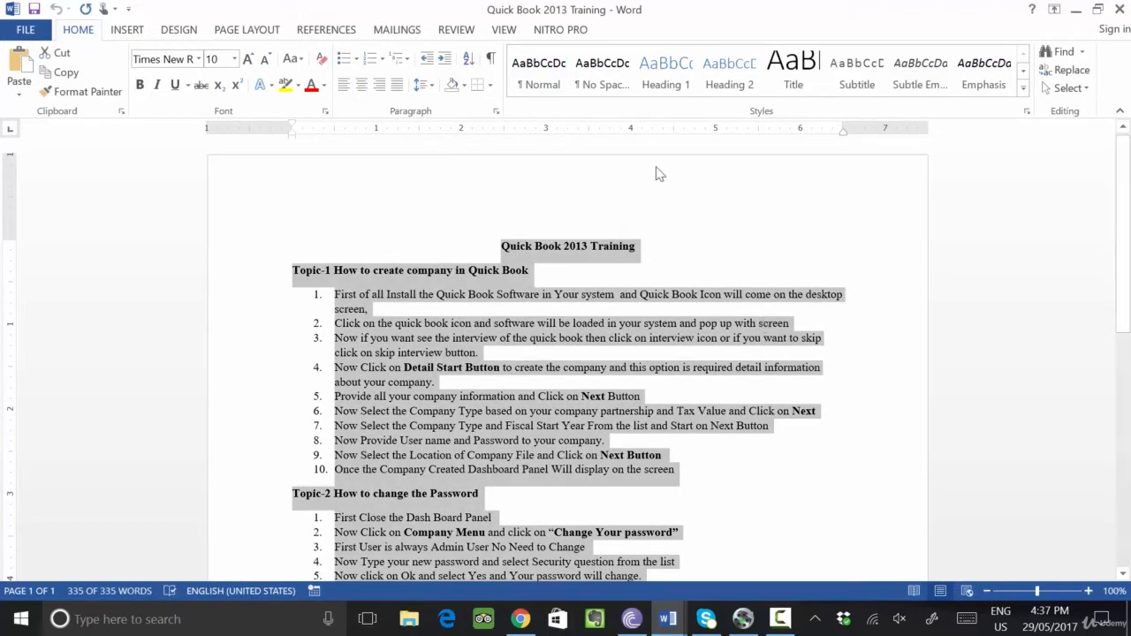
left_click(130, 35)
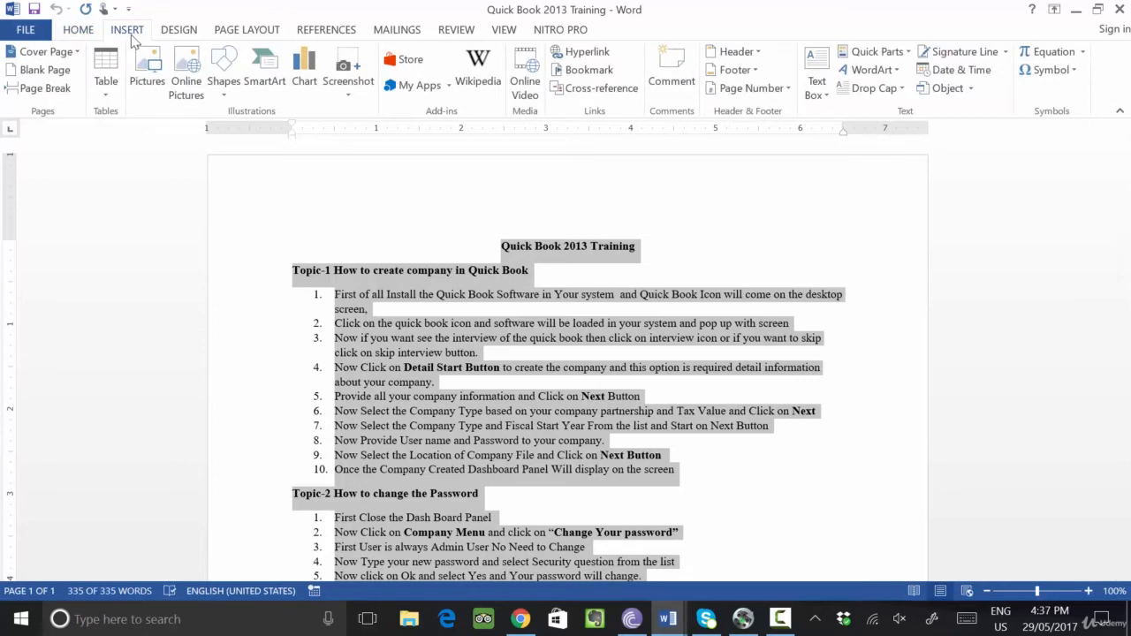
left_click(451, 33)
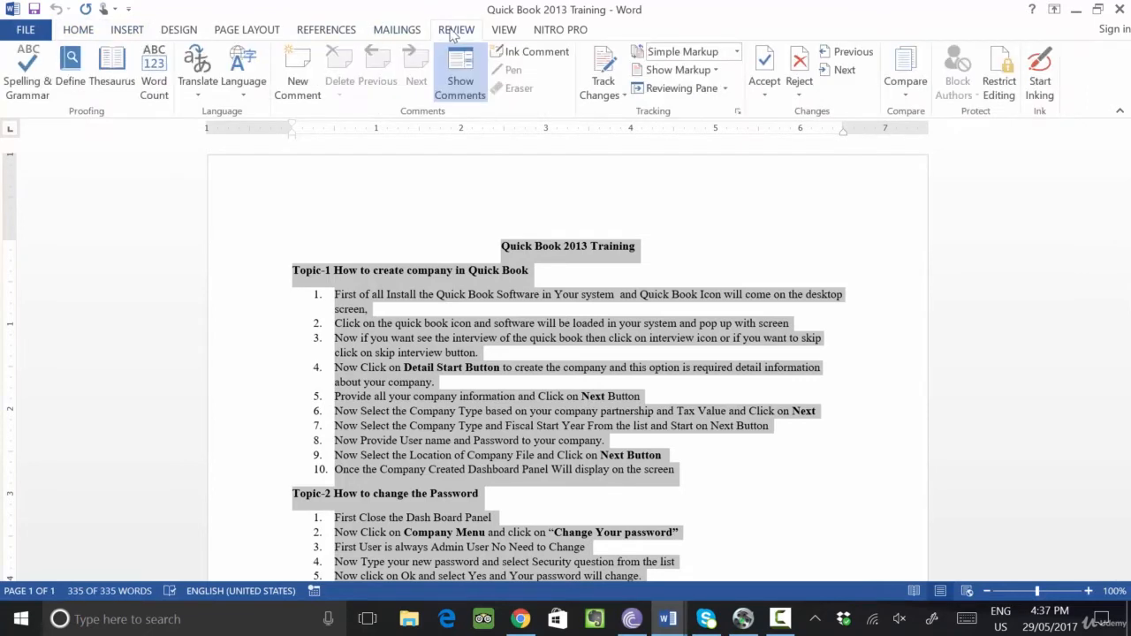
left_click(623, 93)
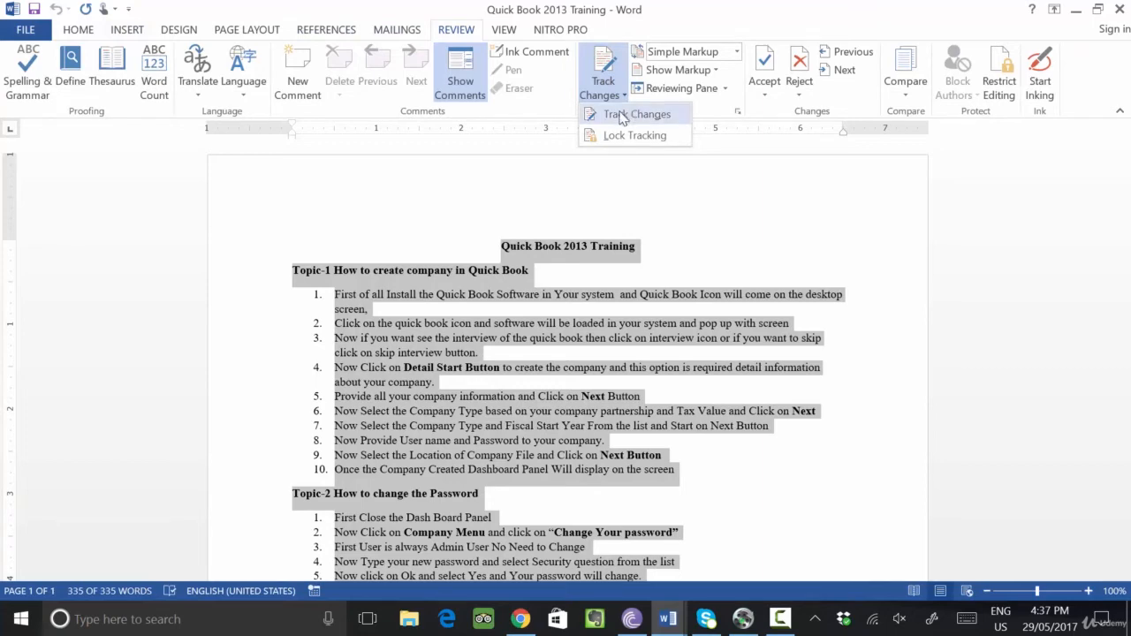
left_click(622, 118)
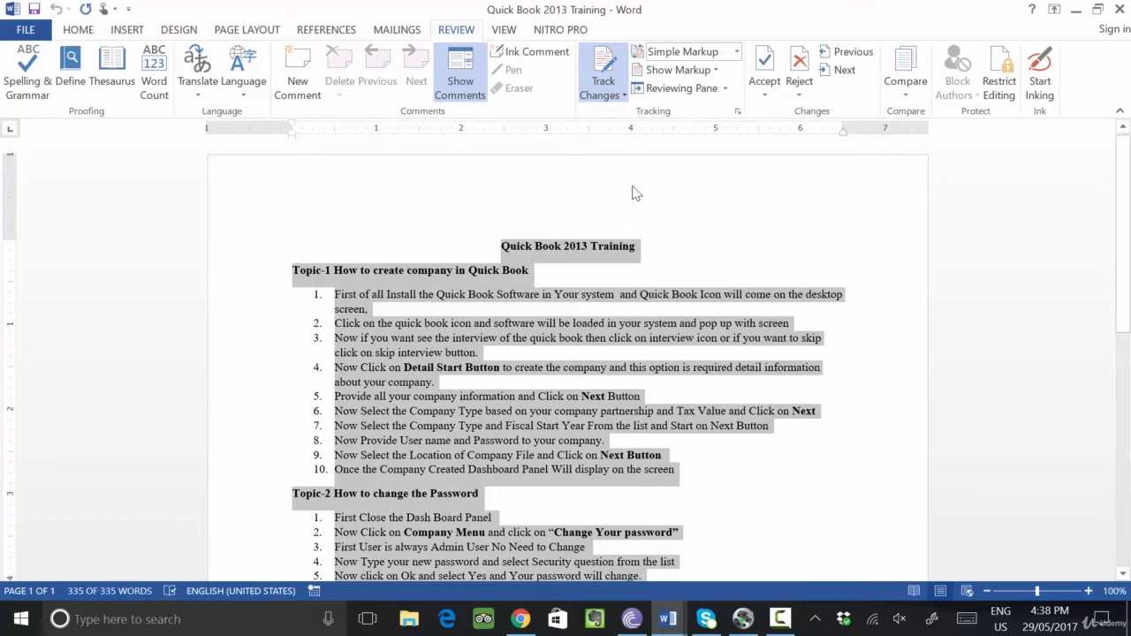
left_click(509, 329)
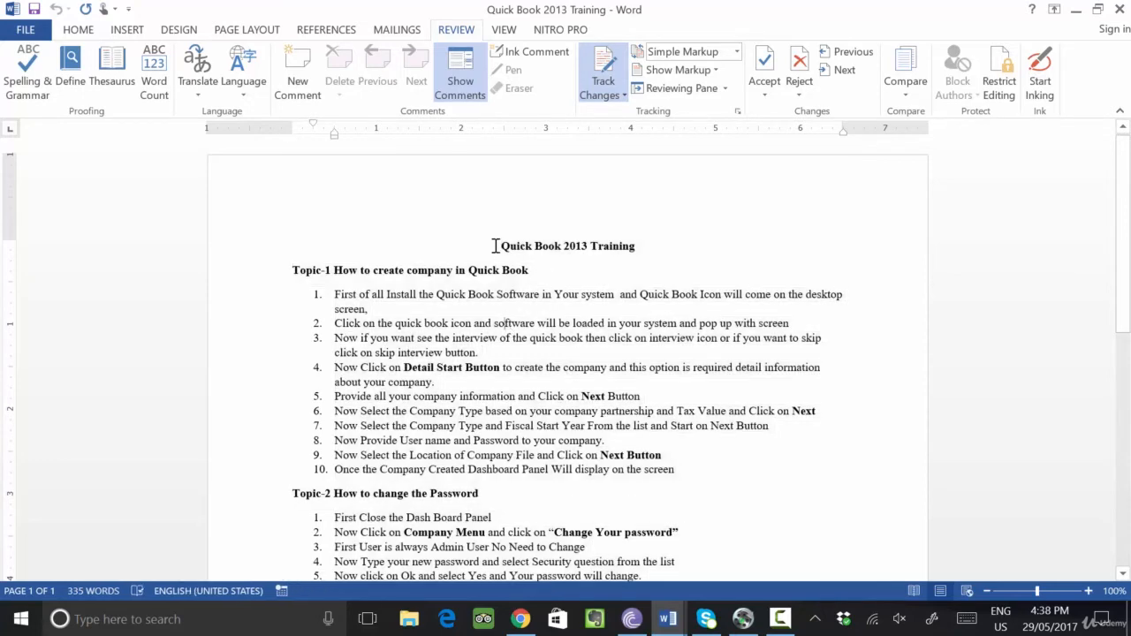
Replace "Quick Book" in the document title with "Microsoft Excel"
left_click_drag(496, 246, 563, 245)
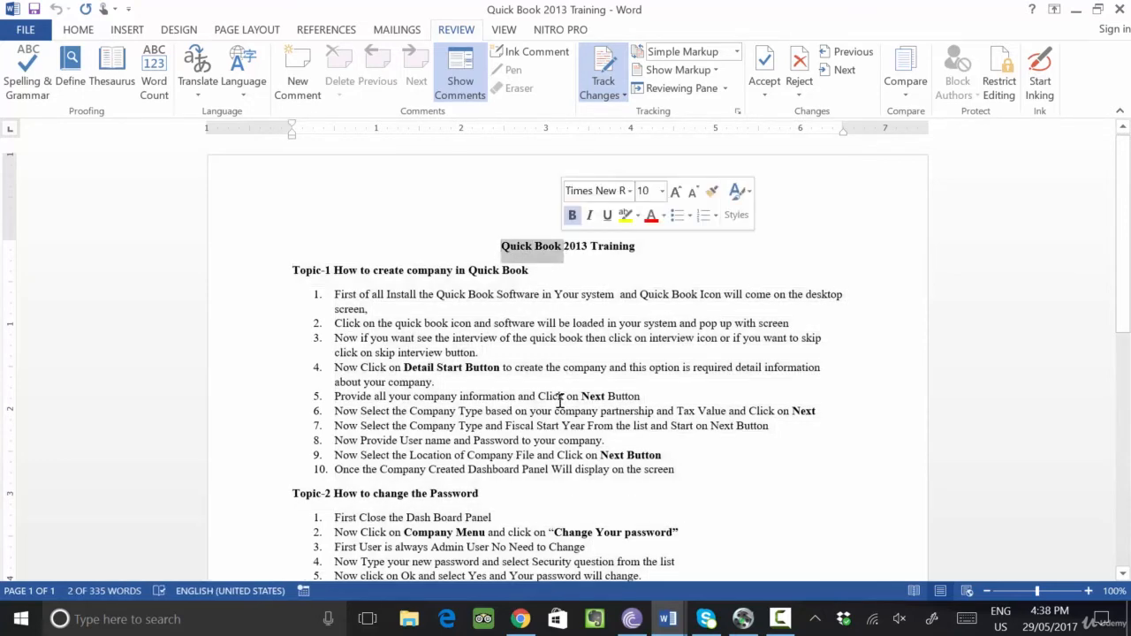
type("Mico")
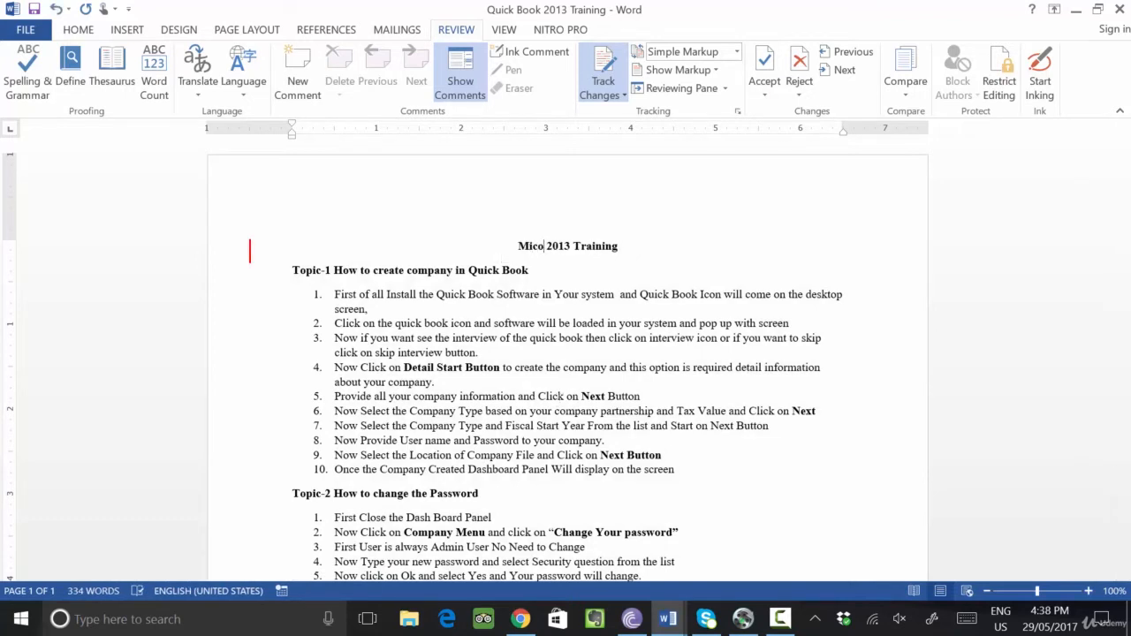
key("BackSpace")
type("rosoft Ex")
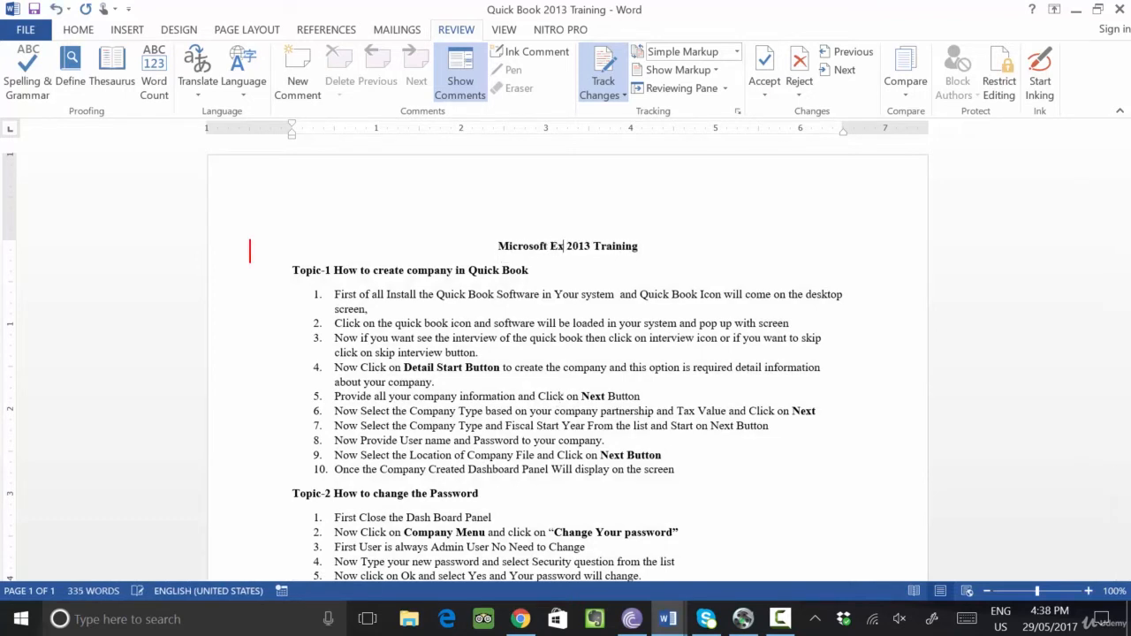
type("cel")
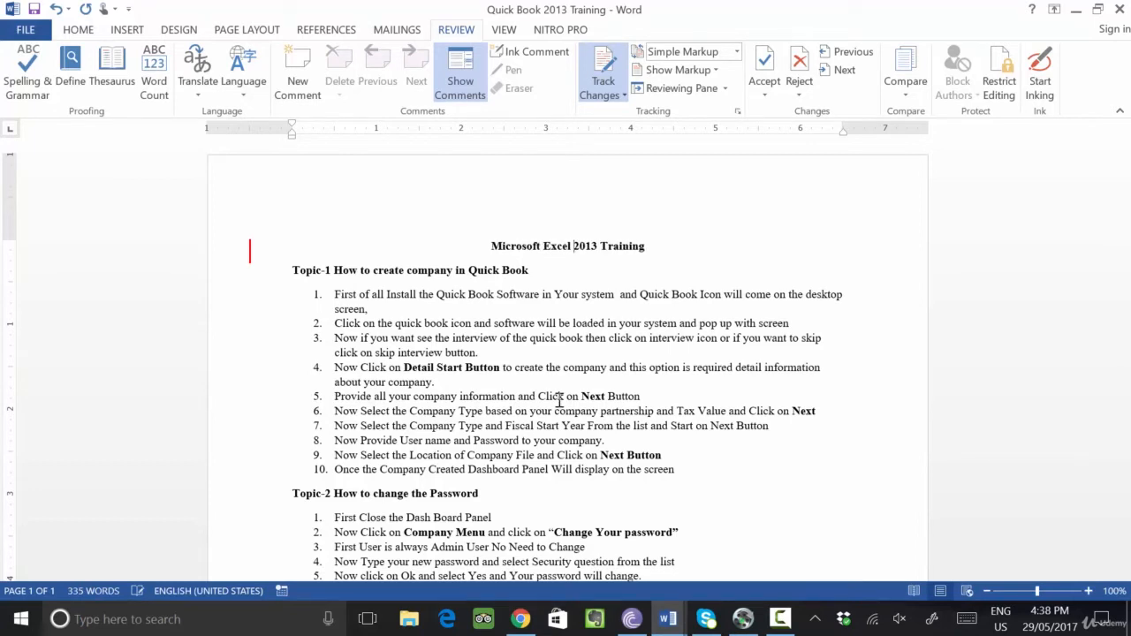
Replace the bold word "Next" in item 5 of Topic-1 with "Back"
left_click_drag(484, 403, 527, 403)
left_click_drag(607, 402, 581, 397)
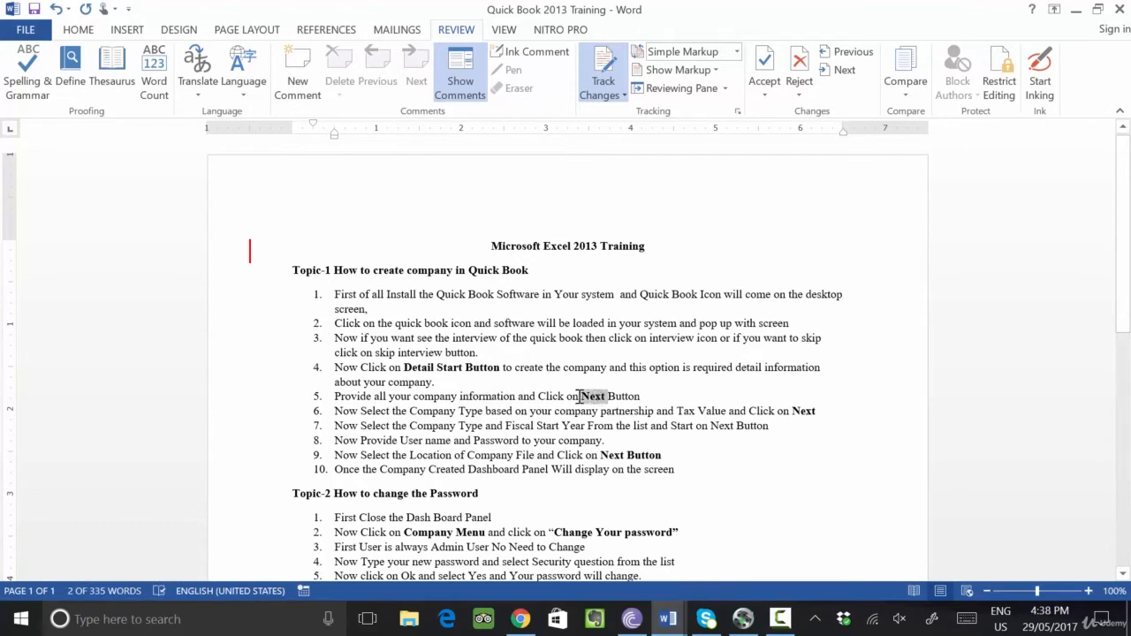
type("Back")
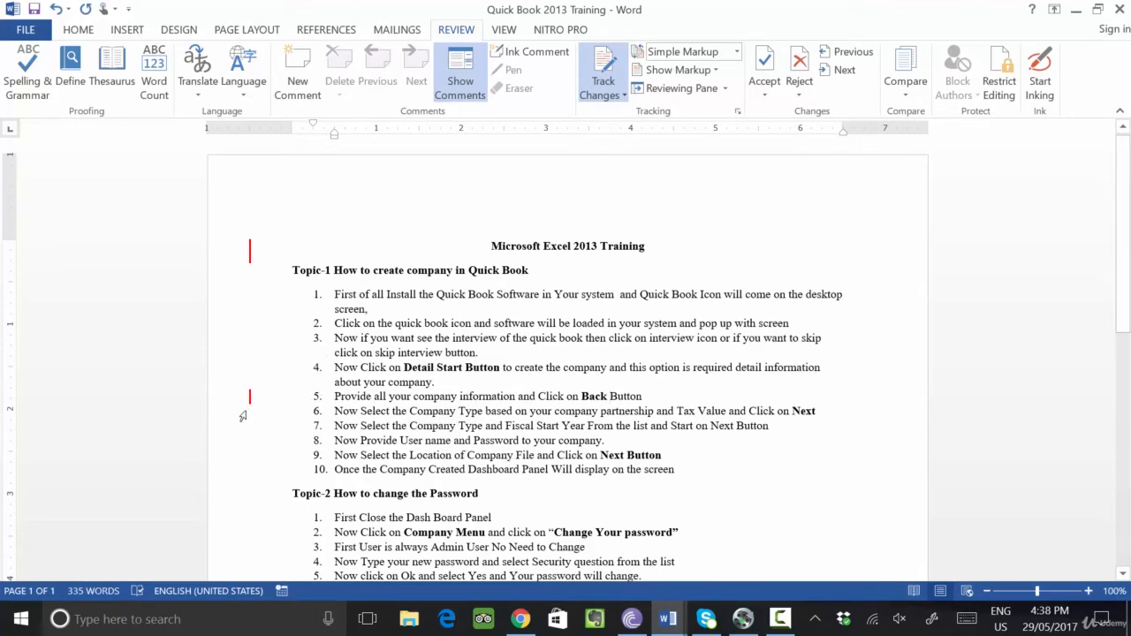
Switch the revision display to All Markup and review the tracked edits in the title and in item 5
left_click(249, 256)
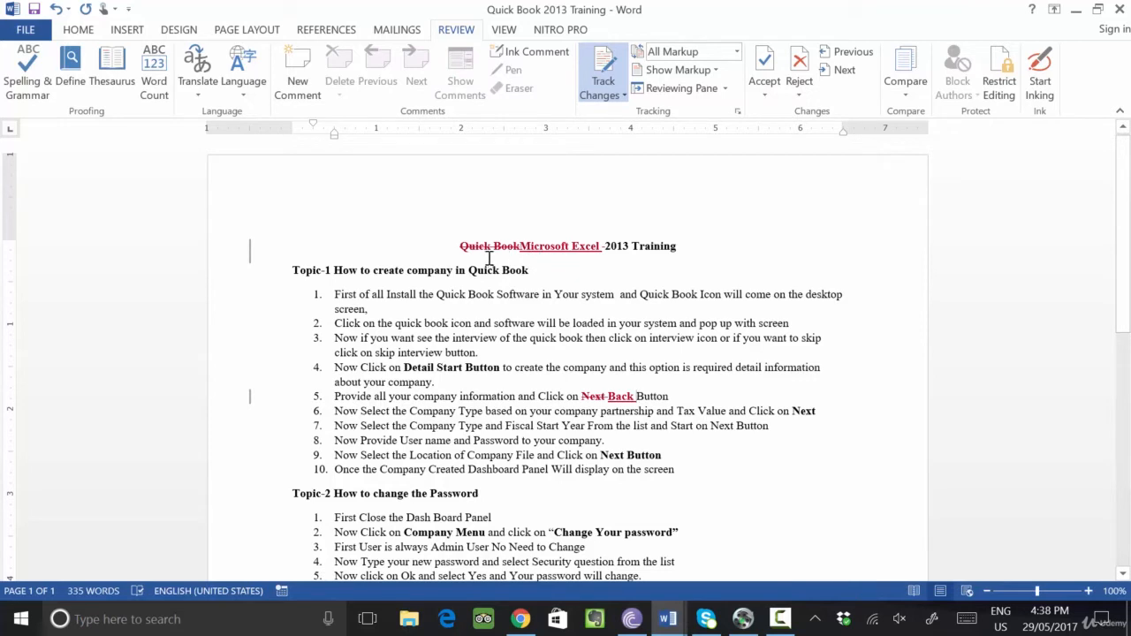
left_click_drag(520, 246, 592, 265)
left_click(574, 266)
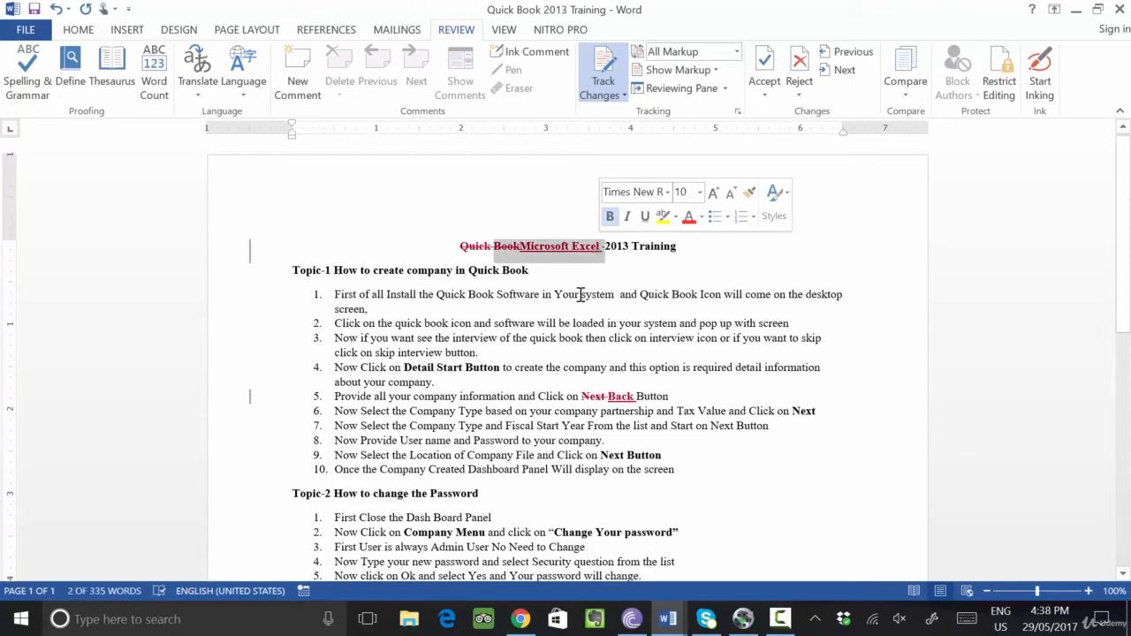
mouse_move(607, 397)
left_mouse_down()
mouse_move(579, 397)
mouse_move(651, 400)
mouse_move(608, 405)
left_mouse_up()
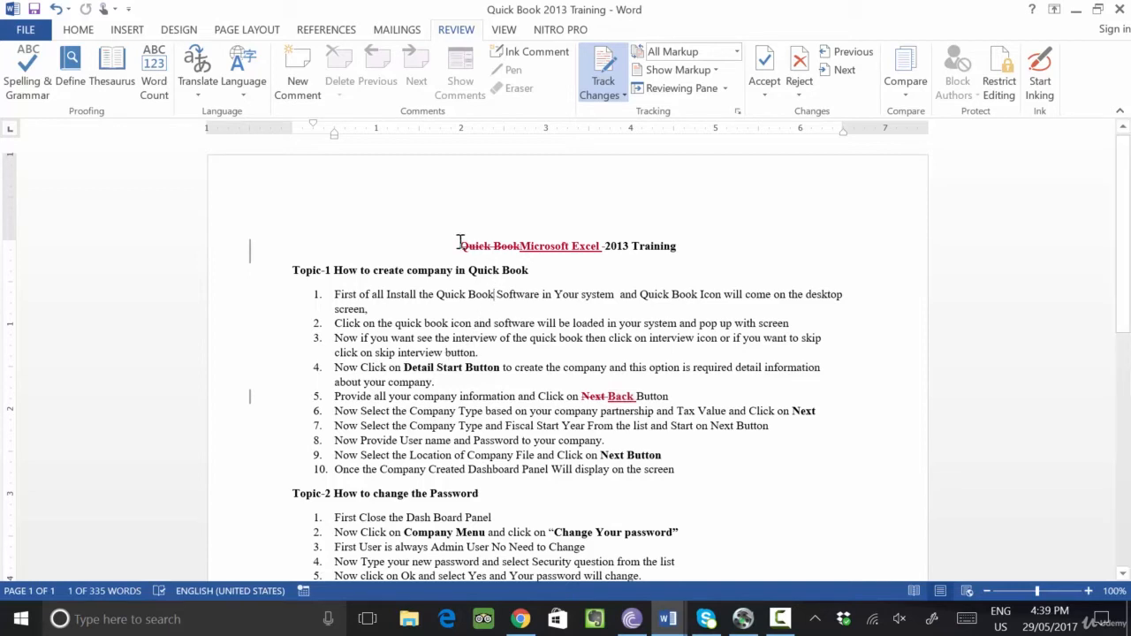
Accept the tracked replacement of "Quick Book" with "Microsoft Excel" in the title
left_click_drag(460, 246, 603, 245)
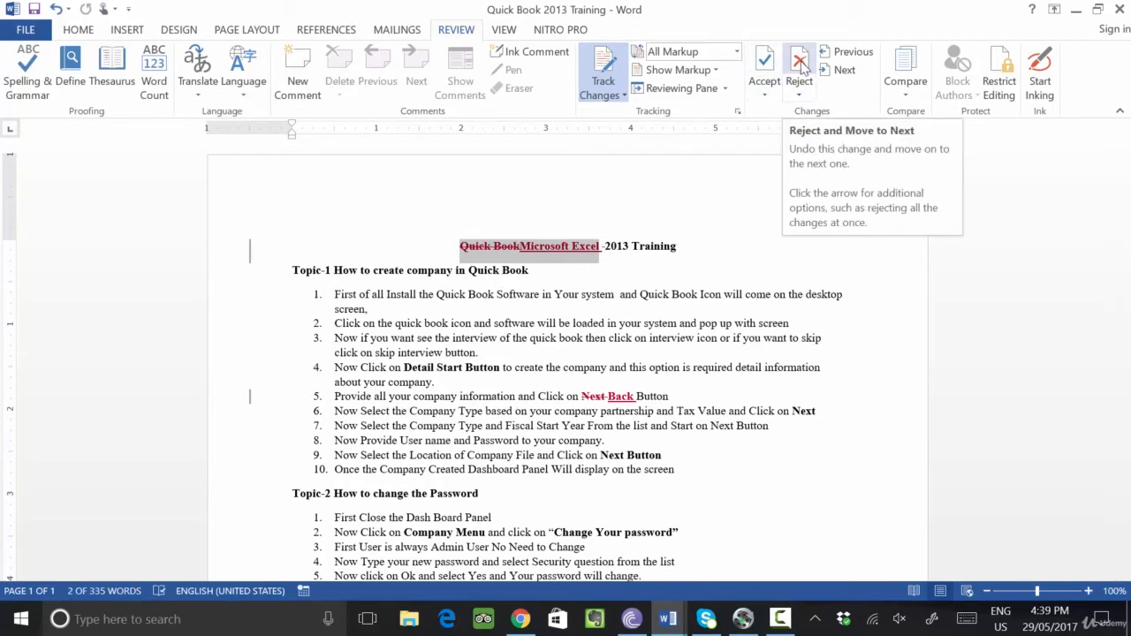
left_click(765, 89)
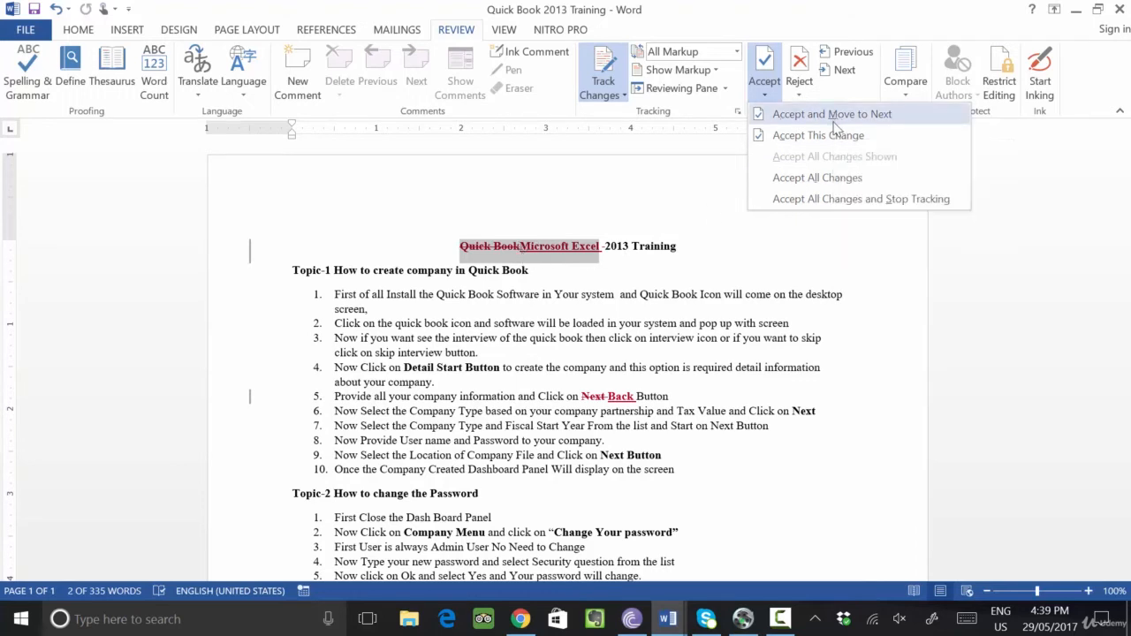
left_click(834, 124)
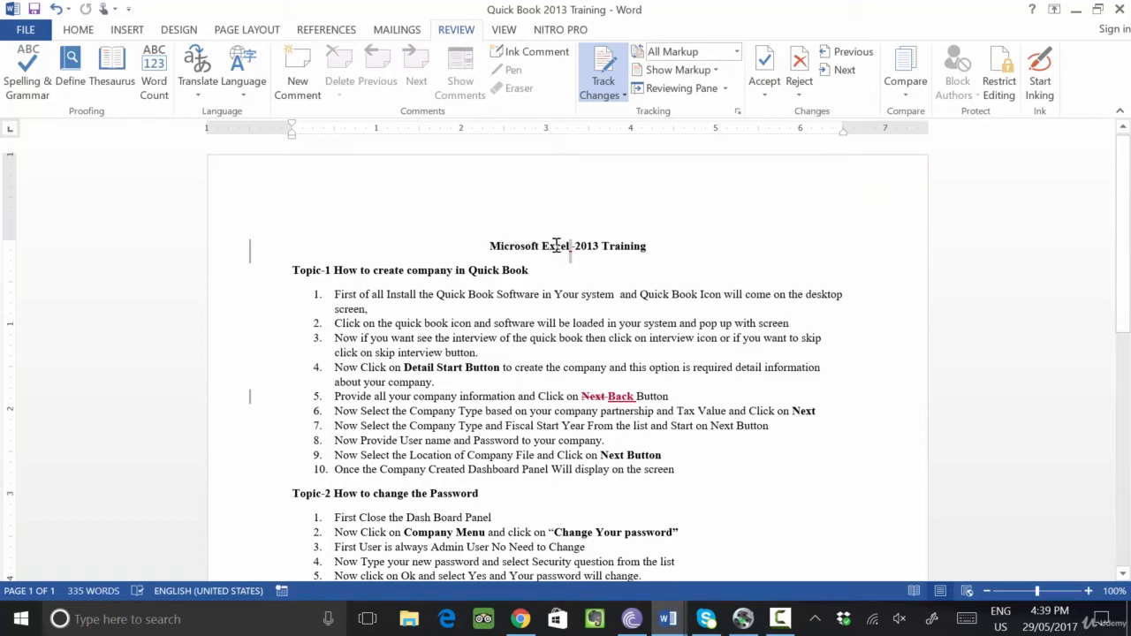
left_click(765, 94)
left_click(783, 131)
Reject the tracked replacement of "Next" with "Back" in item 5 of Topic-1
left_click_drag(585, 385, 636, 397)
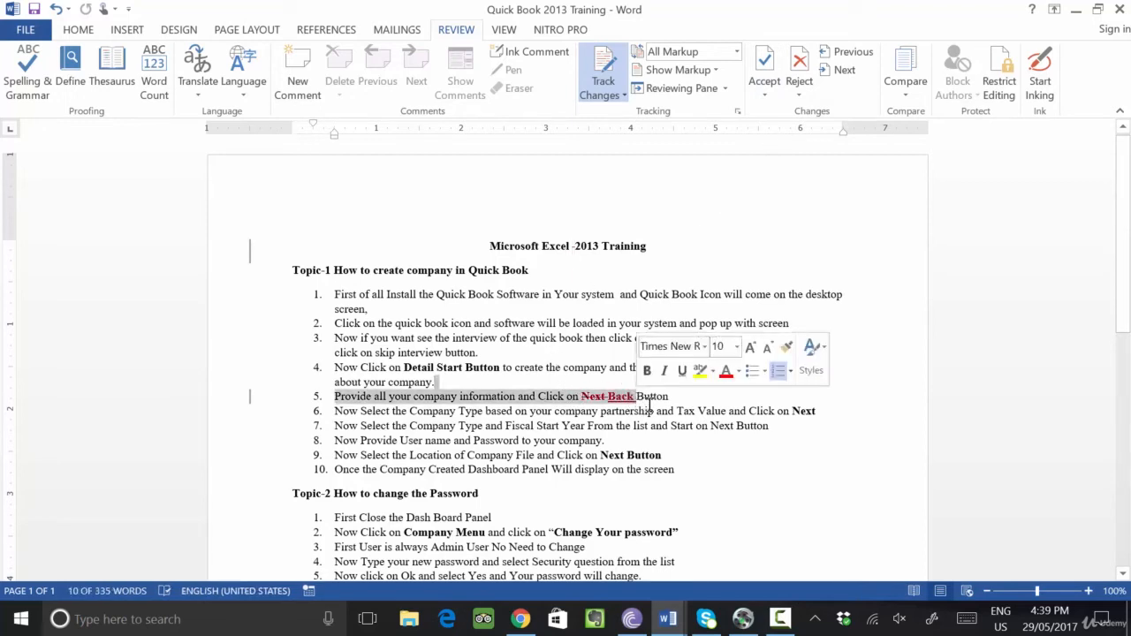
left_click(715, 411)
left_click_drag(636, 396, 583, 399)
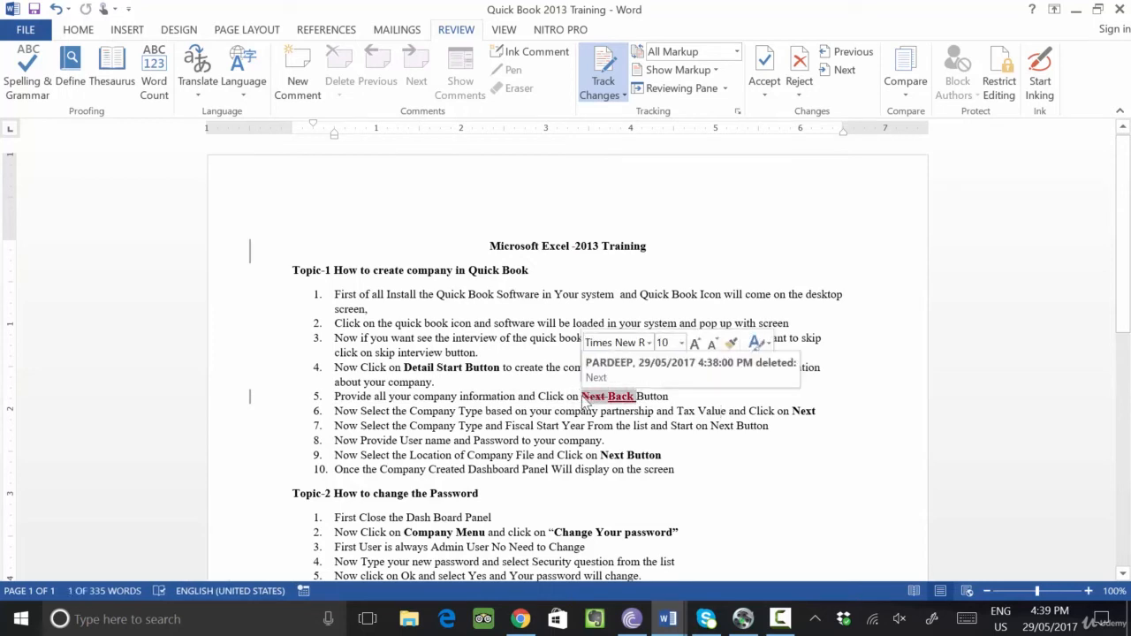
left_click(799, 89)
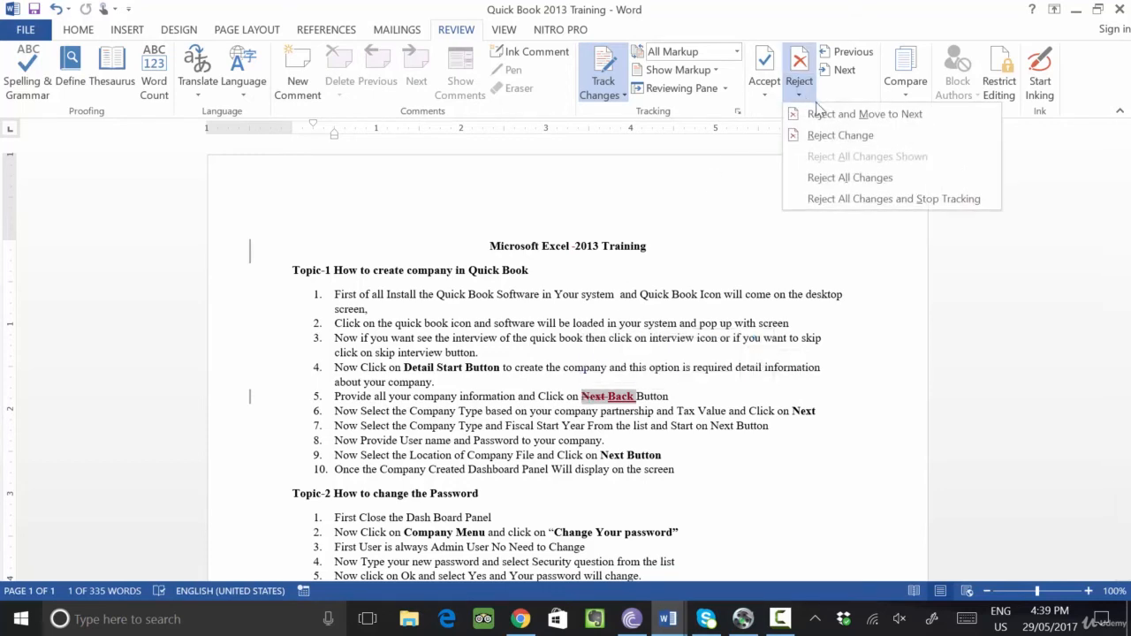
left_click(829, 118)
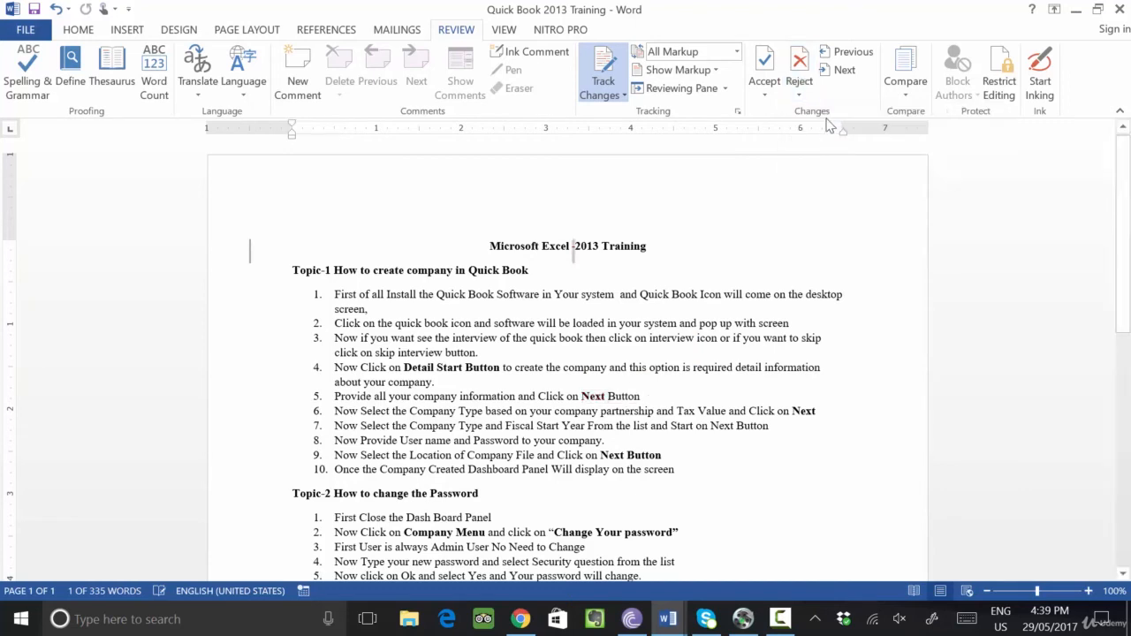
Turn off Track Changes for the document
double_click(591, 397)
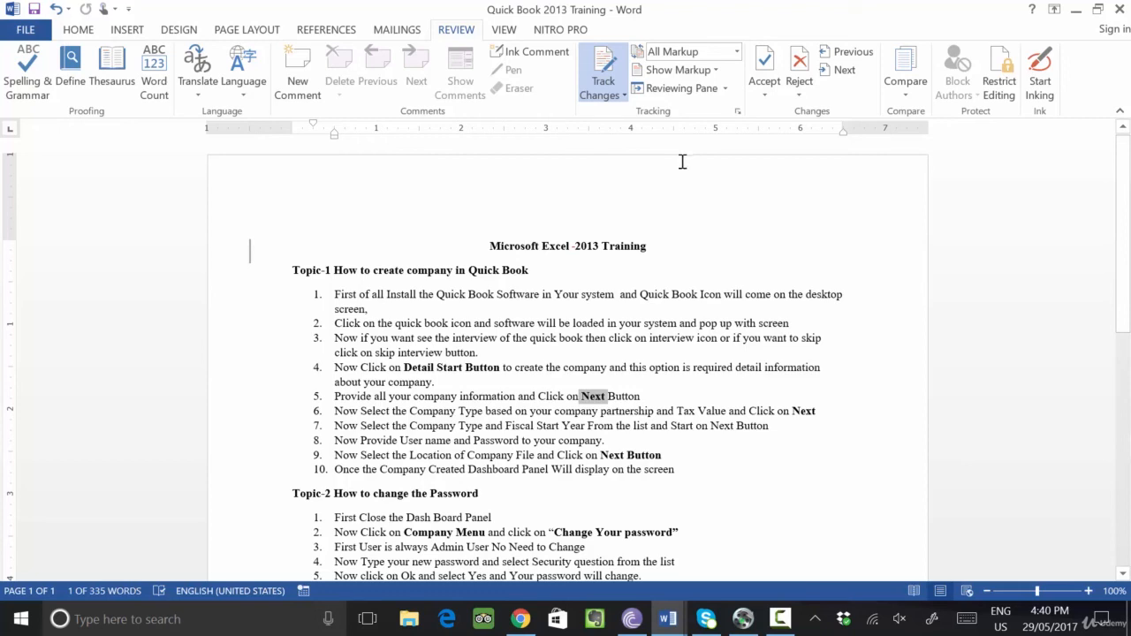
left_click(624, 95)
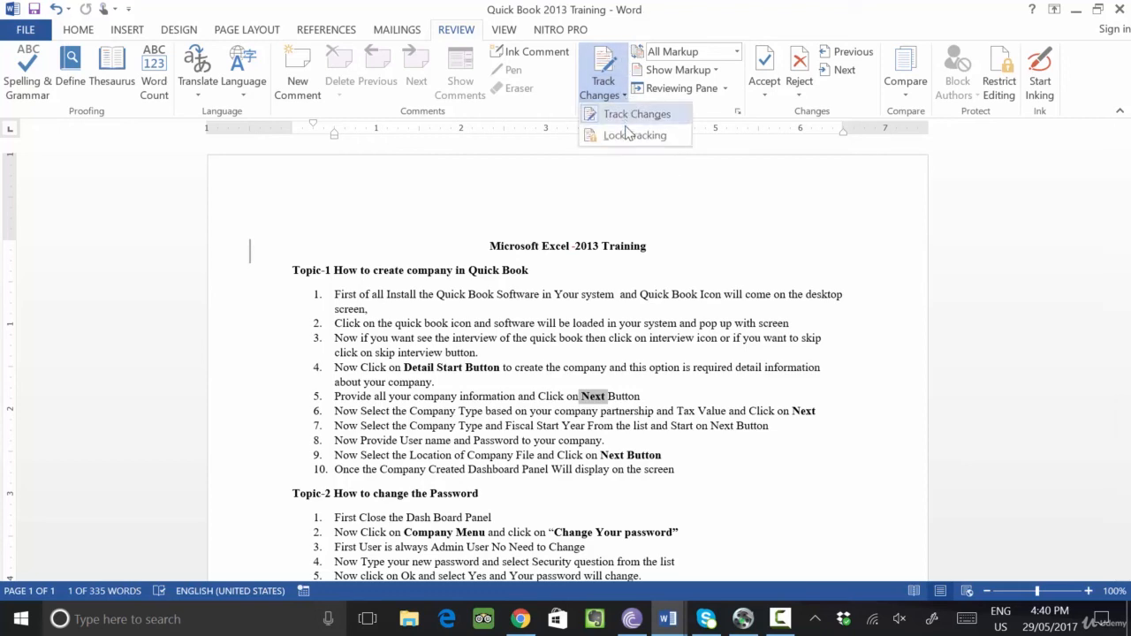
left_click(636, 115)
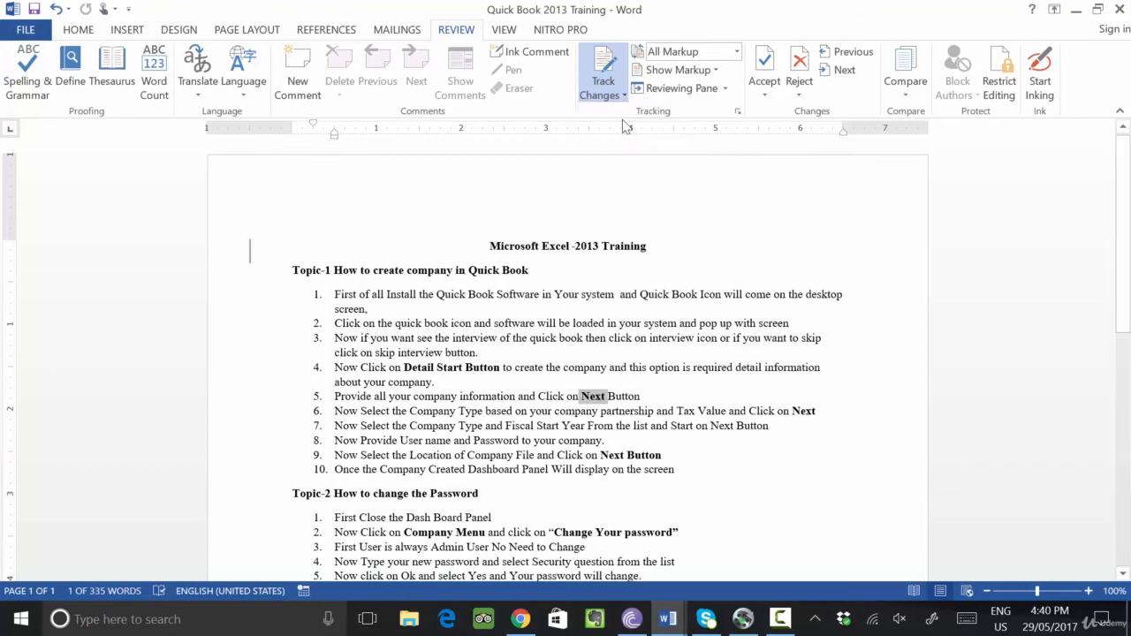
With tracking off, replace "Next" in item 5 of Topic-1 with "back"
left_click(663, 267)
double_click(606, 397)
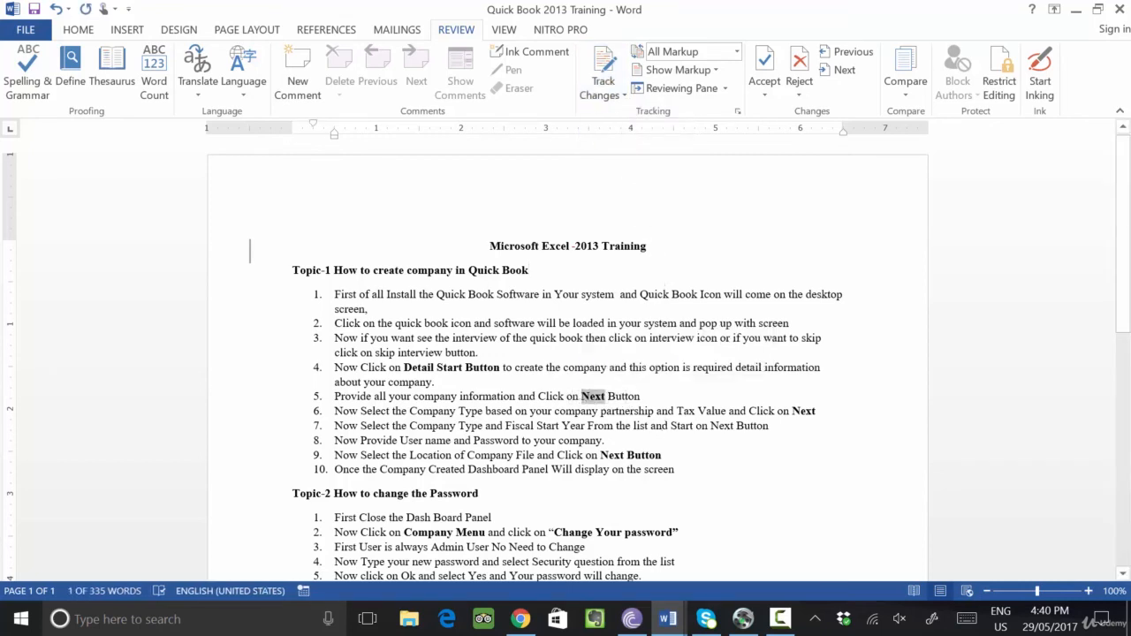
type("back")
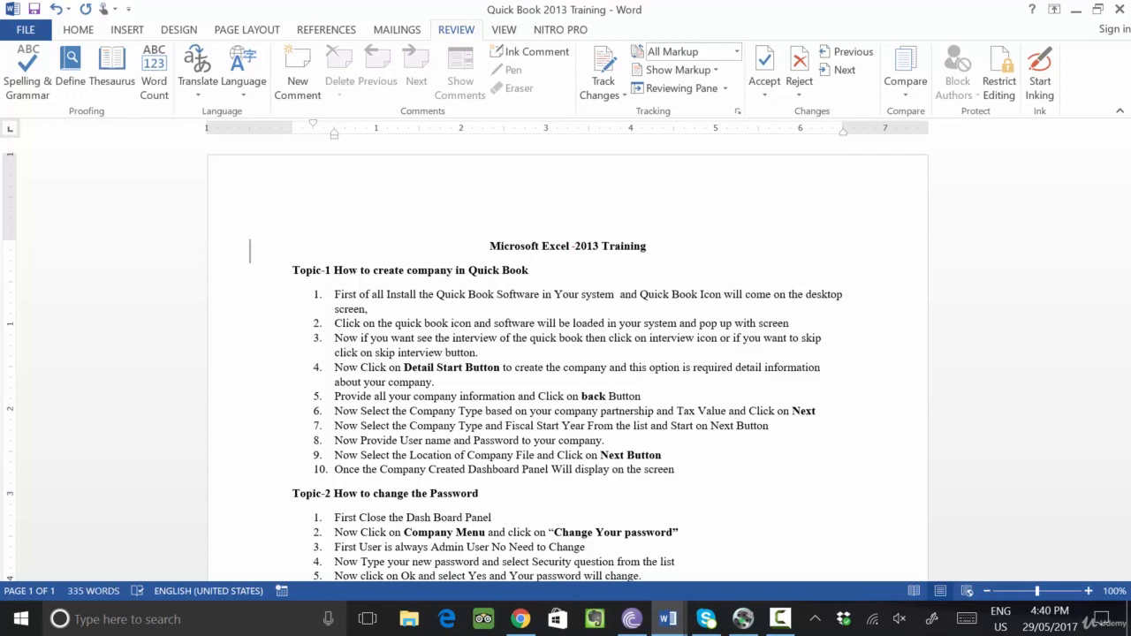
Check the Lock Tracking option of Track Changes and leave it unapplied
left_click(613, 97)
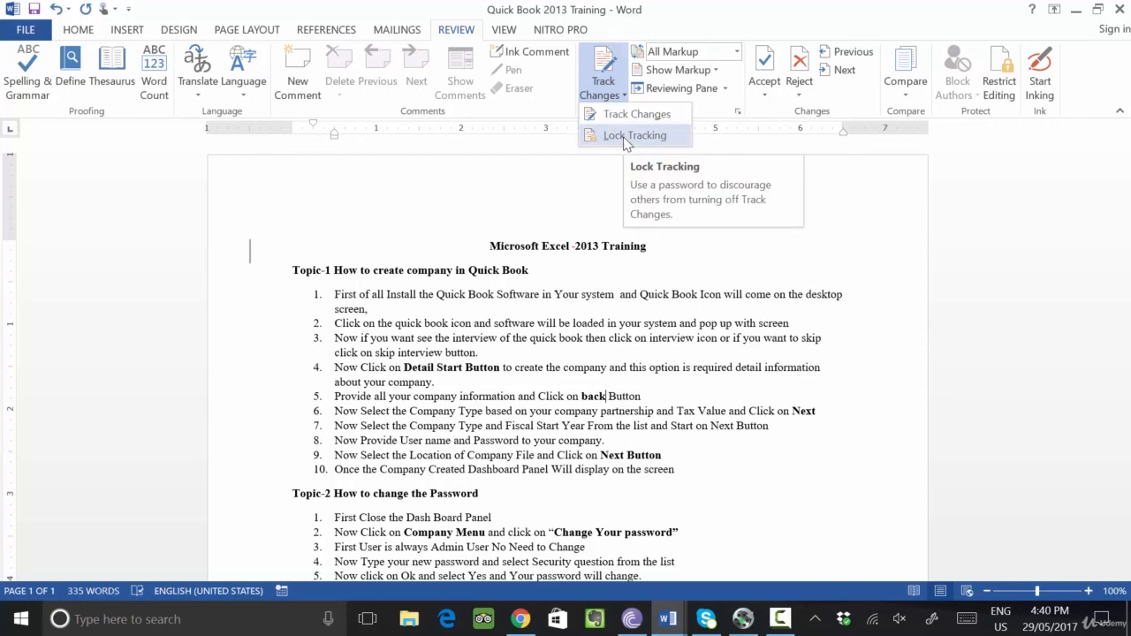
left_click(507, 212)
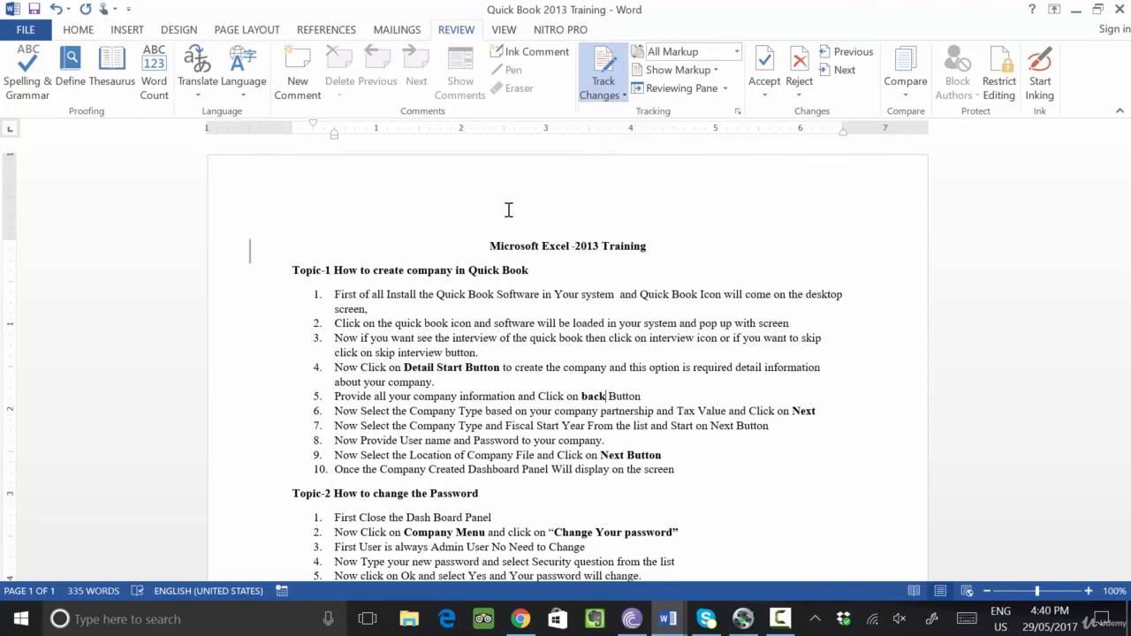